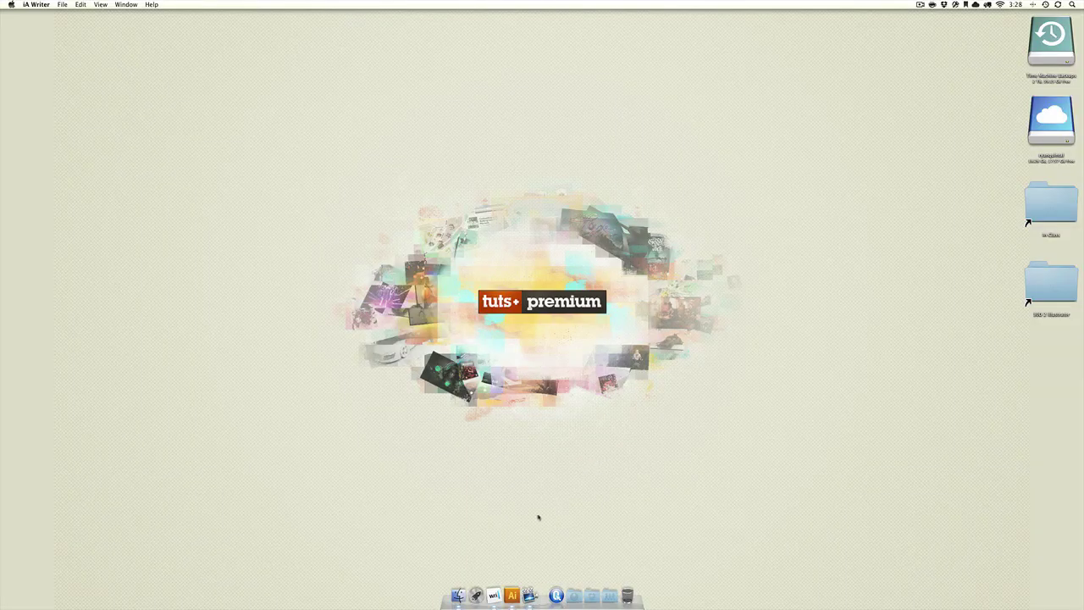
Launch Adobe Illustrator from the Dock to bring up the Saving.ai beach-ball document
{"action": "left_click", "coordinate": [511, 595]}
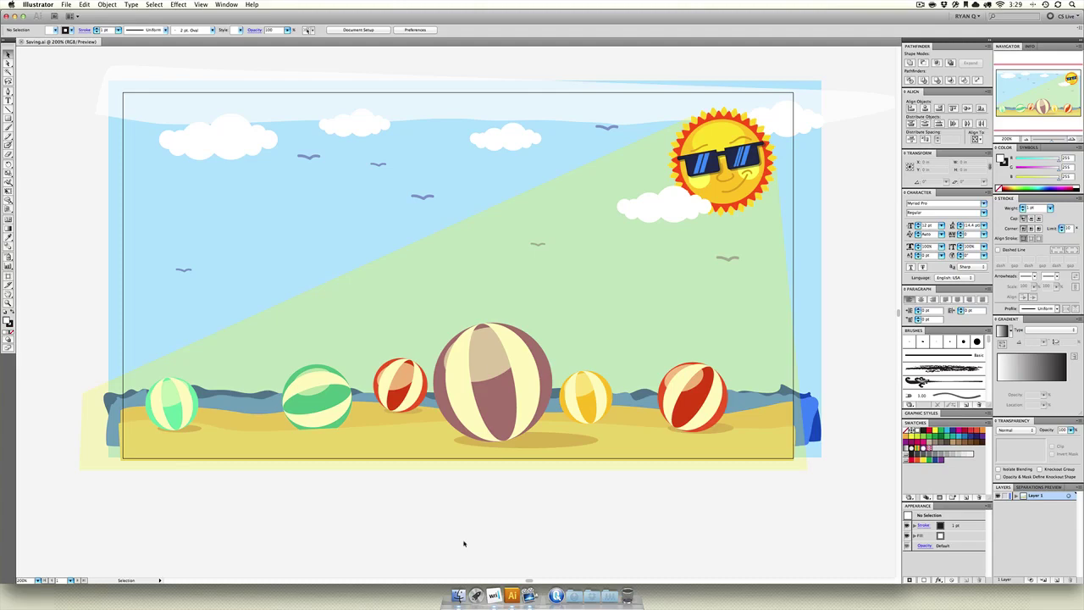
{"action": "scroll", "coordinate": [629, 322], "scroll_direction": "up", "scroll_amount": 2}
{"action": "scroll", "coordinate": [629, 322], "scroll_direction": "right", "scroll_amount": 2}
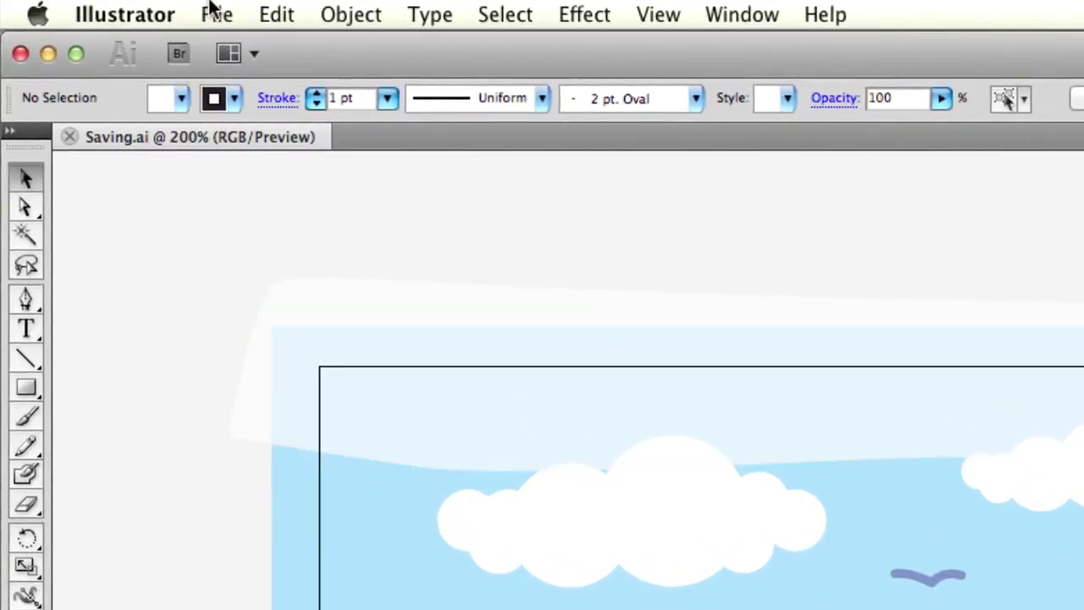
{"action": "left_click", "coordinate": [217, 15]}
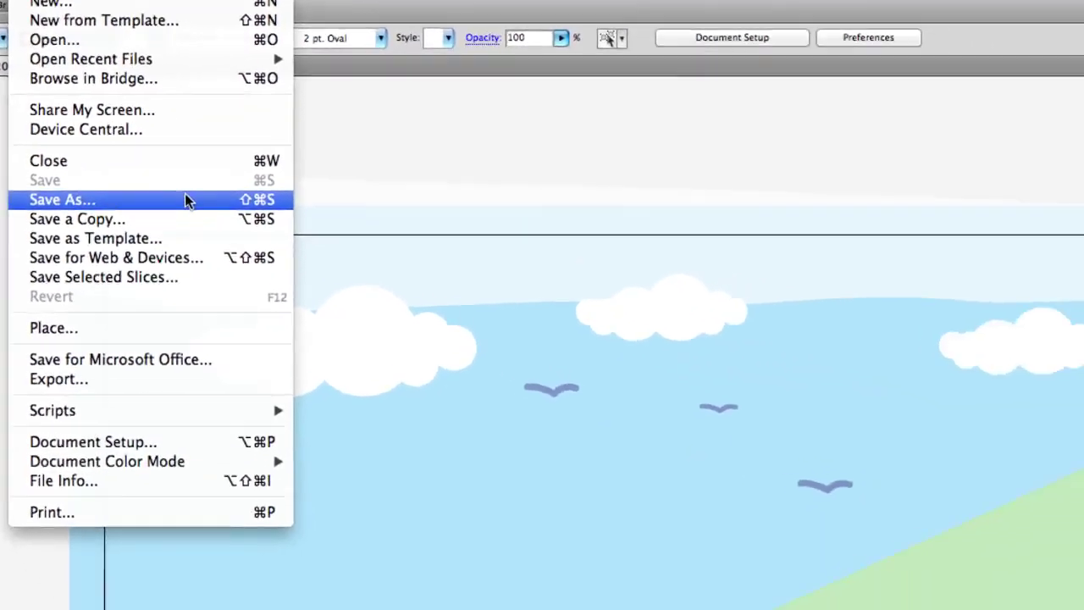
Save the beach illustration as Saving2.ai in Adobe Illustrator (ai) format in the In Class folder
{"action": "key", "text": "Escape"}
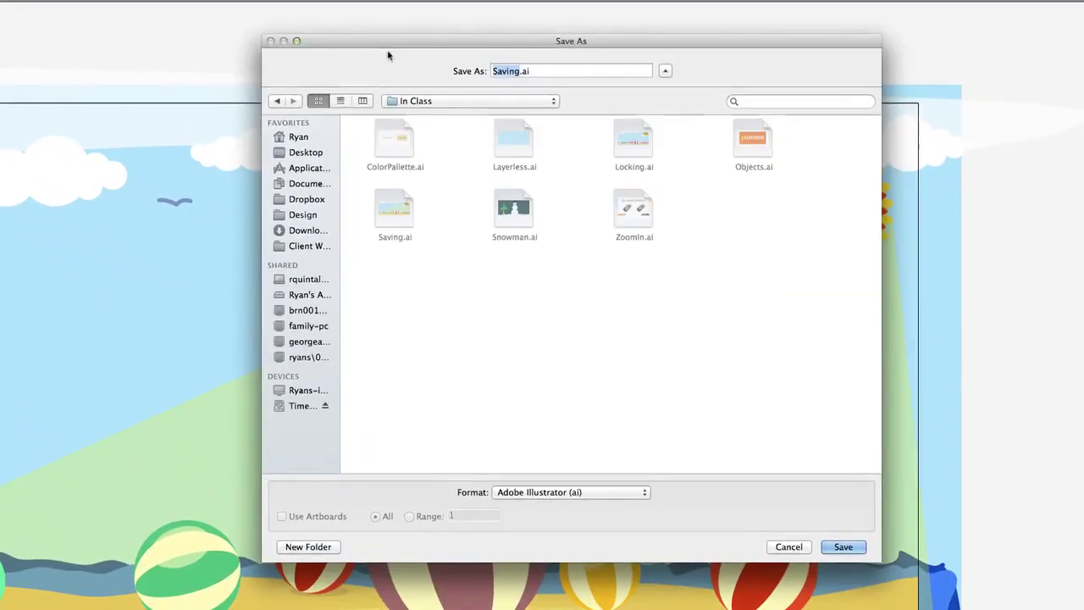
{"action": "left_click_drag", "start_coordinate": [408, 46], "coordinate": [303, 82]}
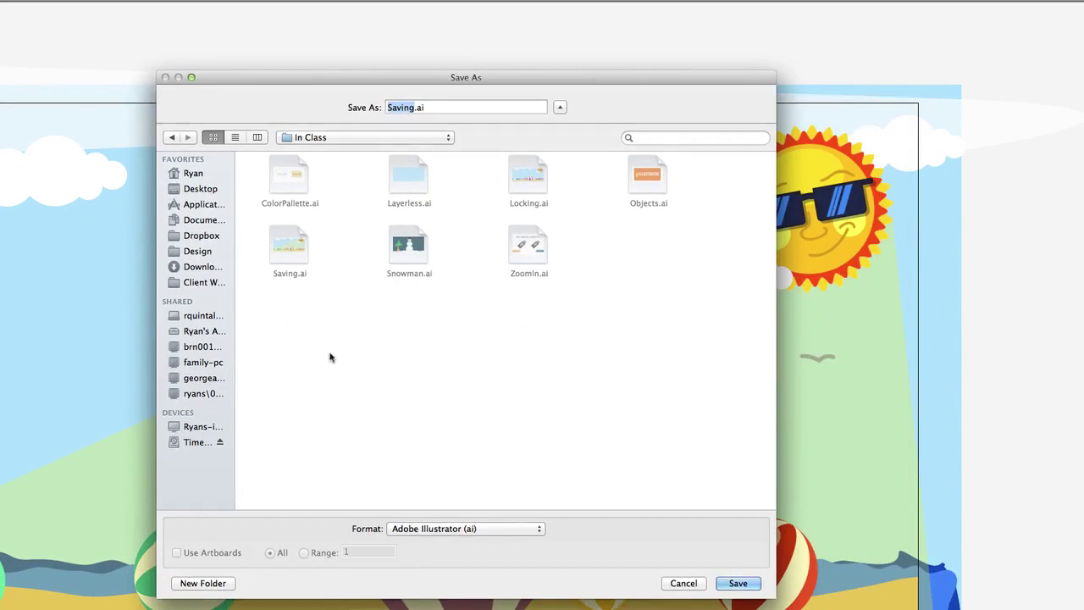
{"action": "left_click", "coordinate": [223, 301]}
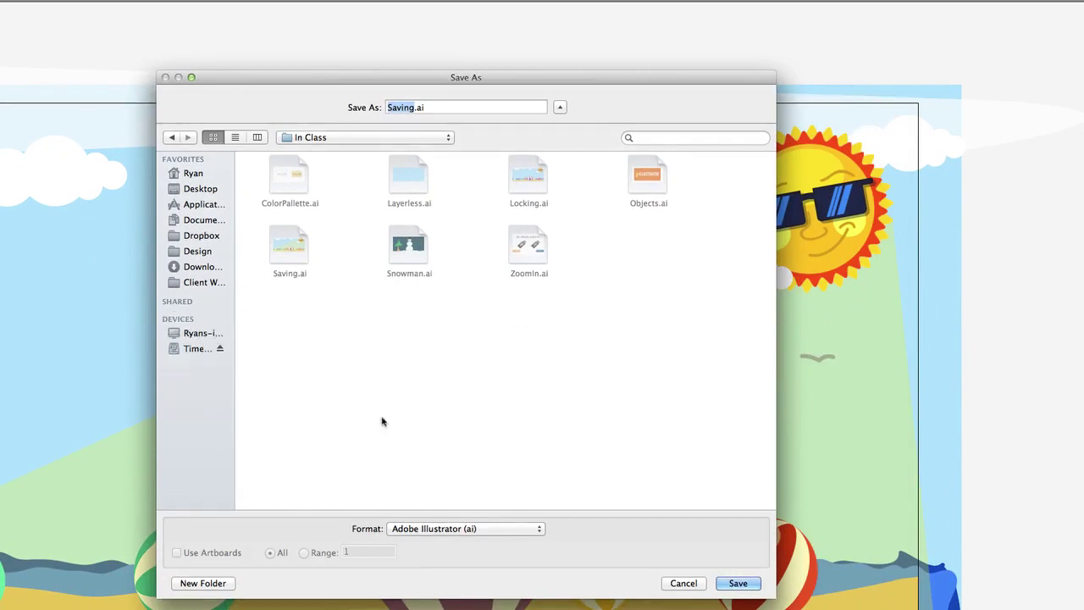
{"action": "left_click", "coordinate": [473, 531]}
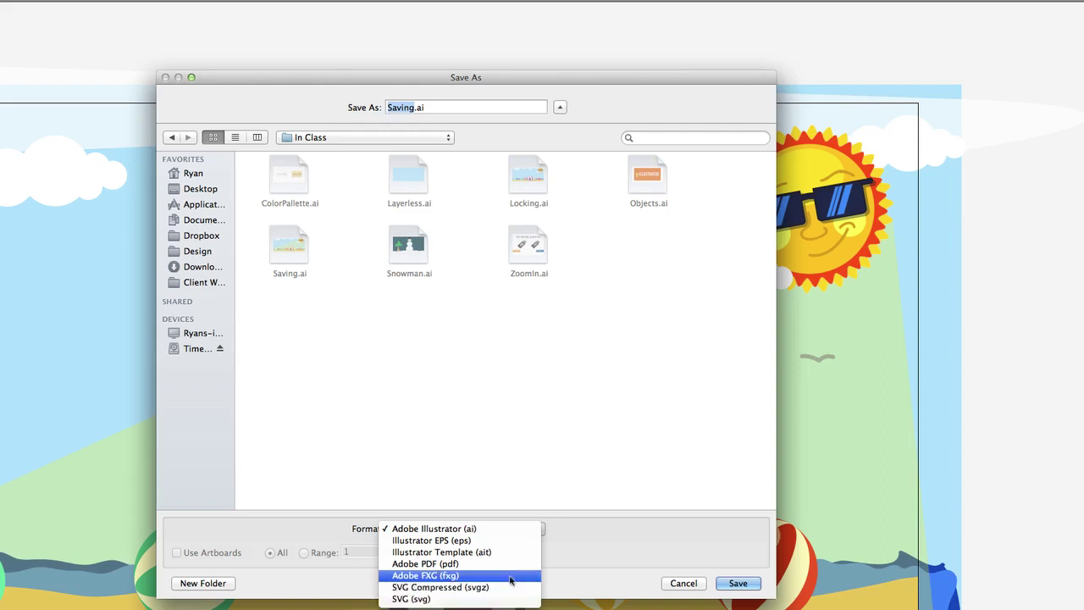
{"action": "left_click", "coordinate": [505, 530]}
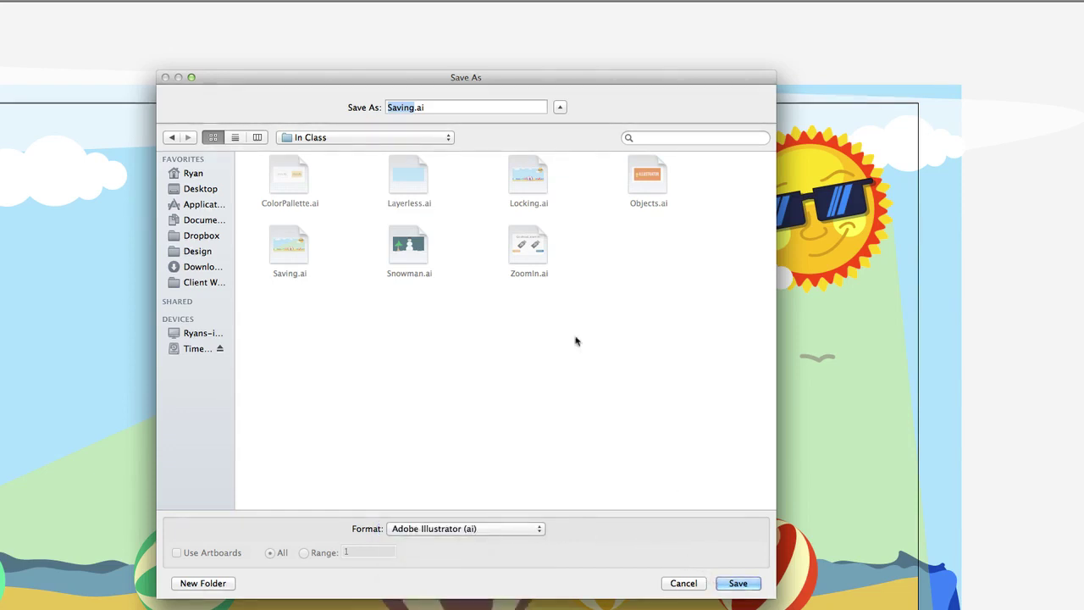
{"action": "left_click", "coordinate": [413, 107]}
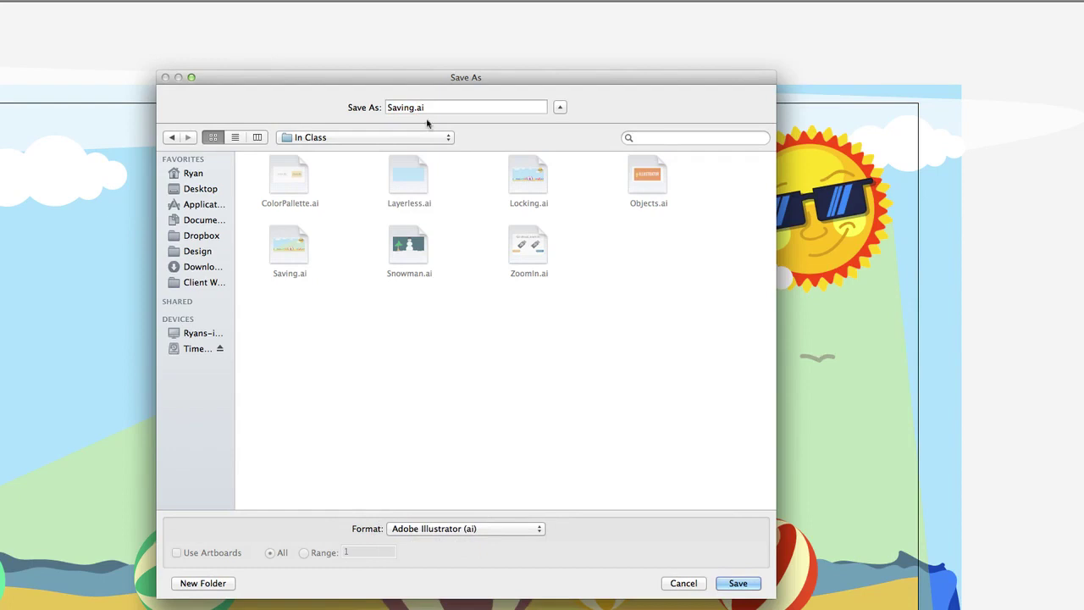
{"action": "type", "text": "2"}
{"action": "left_click", "coordinate": [736, 576]}
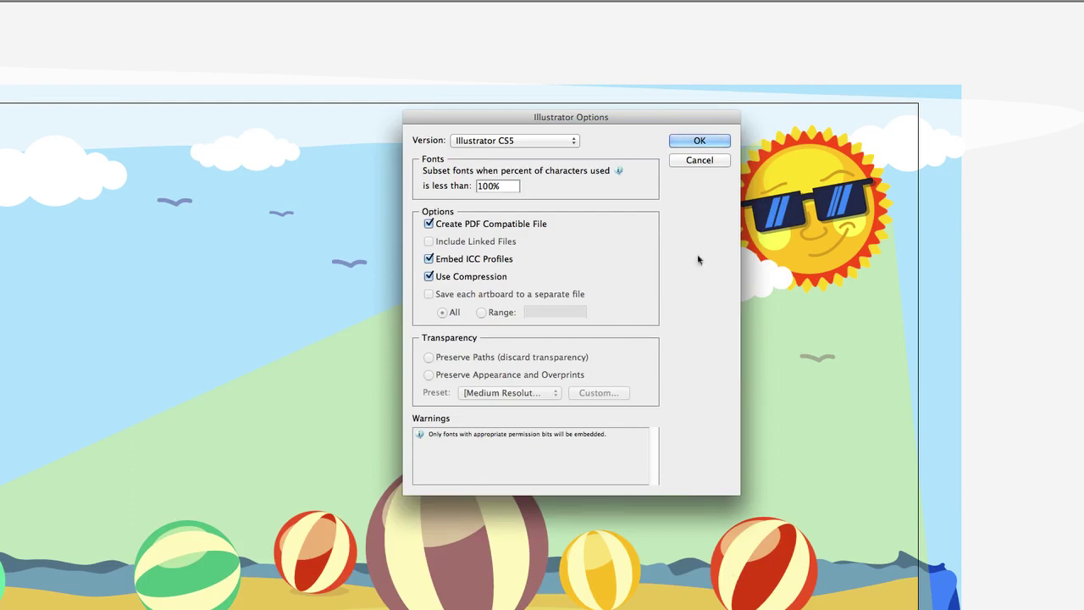
{"action": "left_click", "coordinate": [550, 140]}
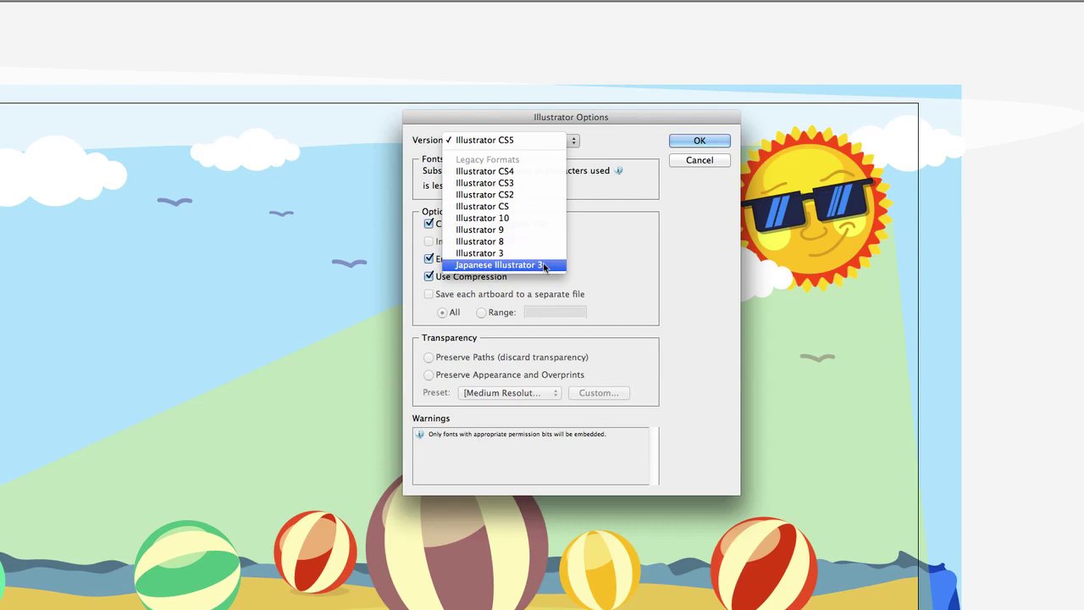
{"action": "left_click", "coordinate": [647, 257]}
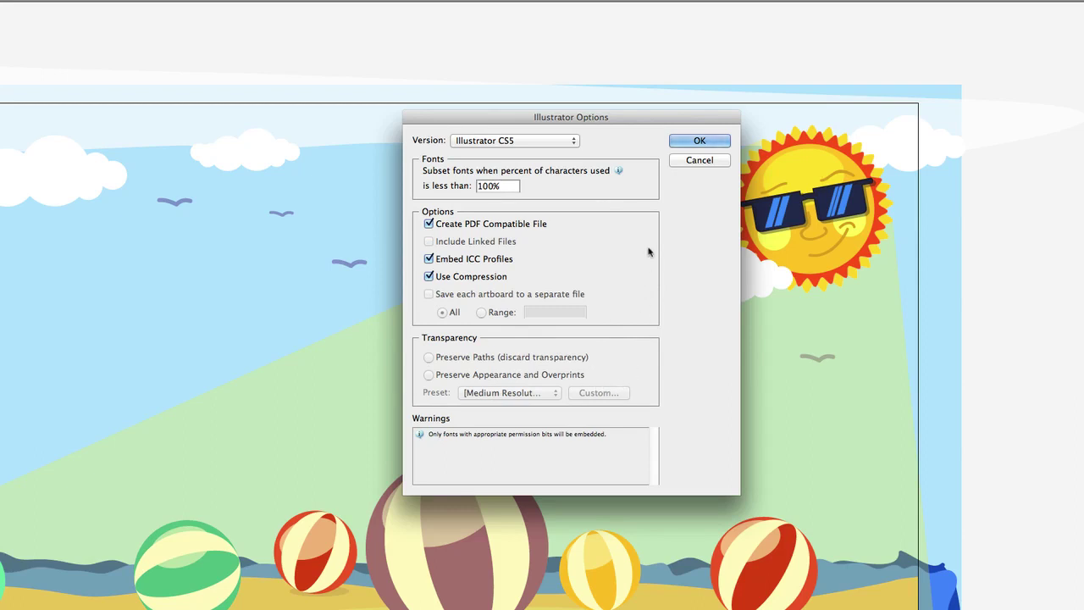
Accept the Illustrator CS5 options for Saving2.ai, then bring up the Save for Web & Devices preview
{"action": "left_click", "coordinate": [701, 144]}
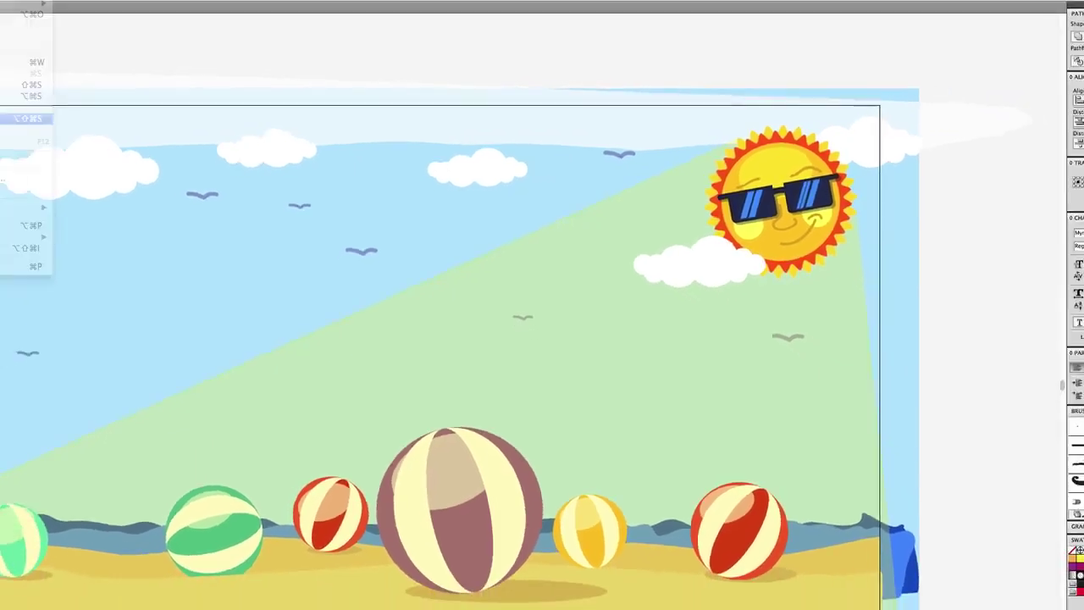
{"action": "left_click", "coordinate": [10, 118]}
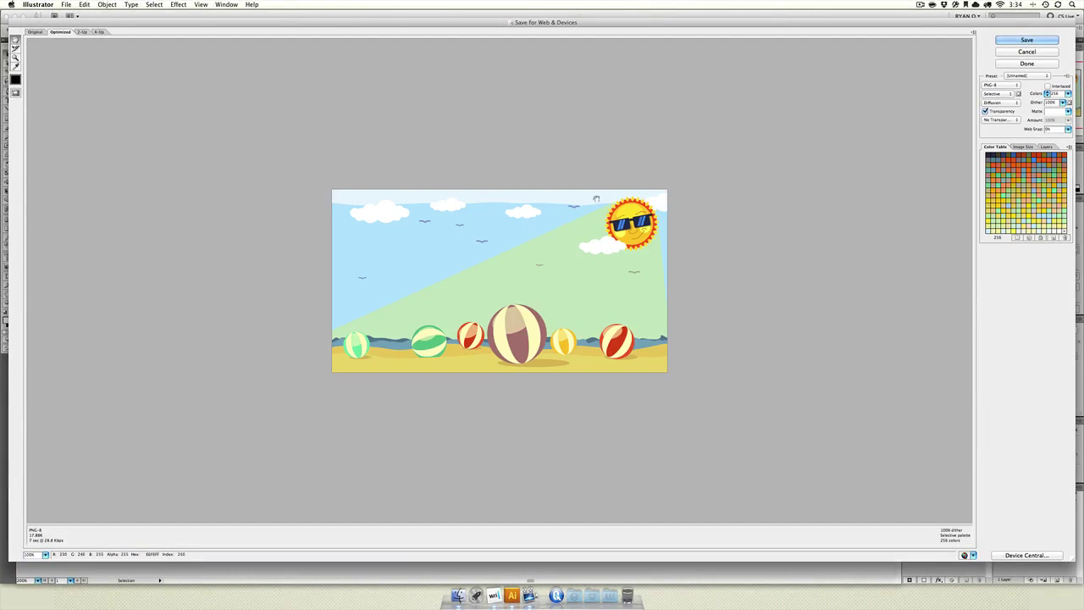
{"action": "left_click", "coordinate": [527, 279]}
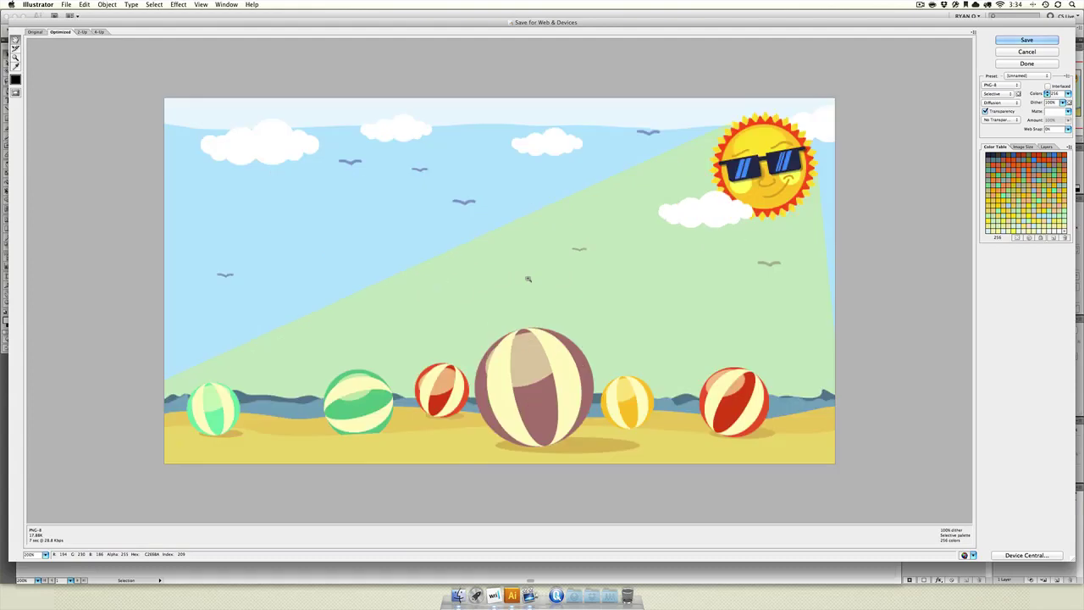
{"action": "left_click", "coordinate": [528, 278]}
{"action": "left_click", "coordinate": [528, 277]}
{"action": "left_click", "coordinate": [551, 347]}
{"action": "left_click", "coordinate": [575, 390]}
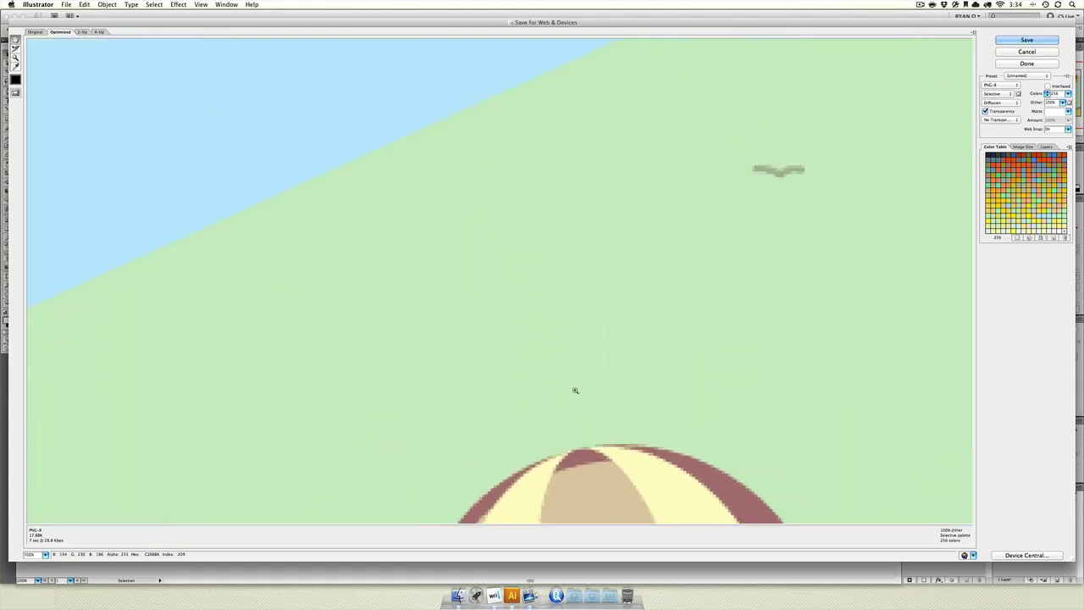
{"action": "left_click", "coordinate": [575, 390]}
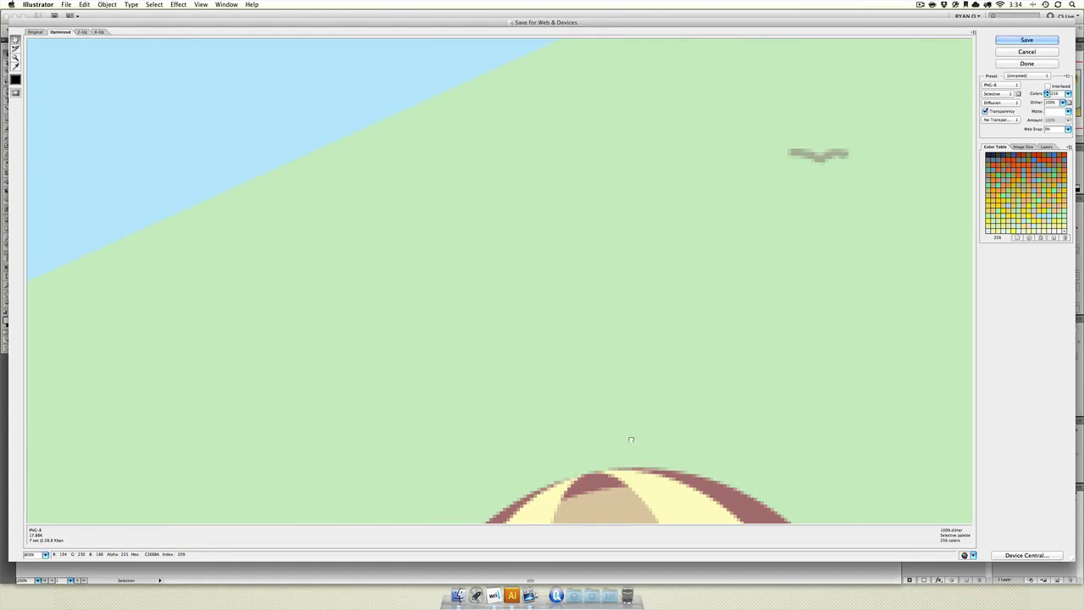
{"action": "left_click_drag", "start_coordinate": [629, 438], "coordinate": [488, 239]}
{"action": "left_click_drag", "start_coordinate": [531, 349], "coordinate": [564, 120]}
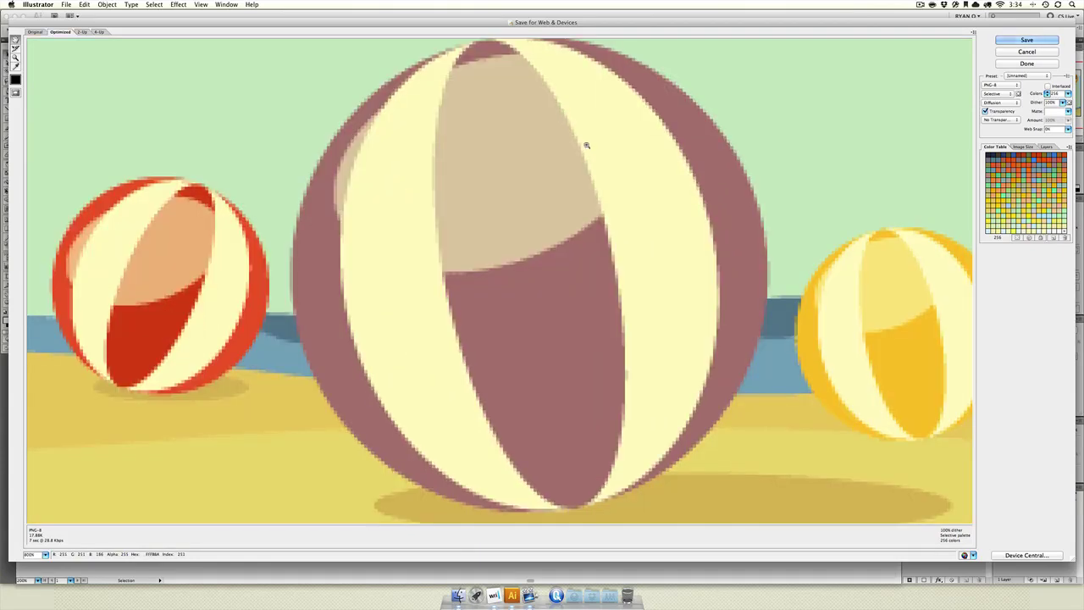
{"action": "left_click", "coordinate": [586, 145], "text": "alt"}
{"action": "left_click", "coordinate": [586, 146], "text": "alt"}
{"action": "left_click", "coordinate": [585, 145], "text": "alt"}
{"action": "left_click", "coordinate": [586, 145], "text": "alt"}
{"action": "left_click", "coordinate": [585, 145], "text": "alt"}
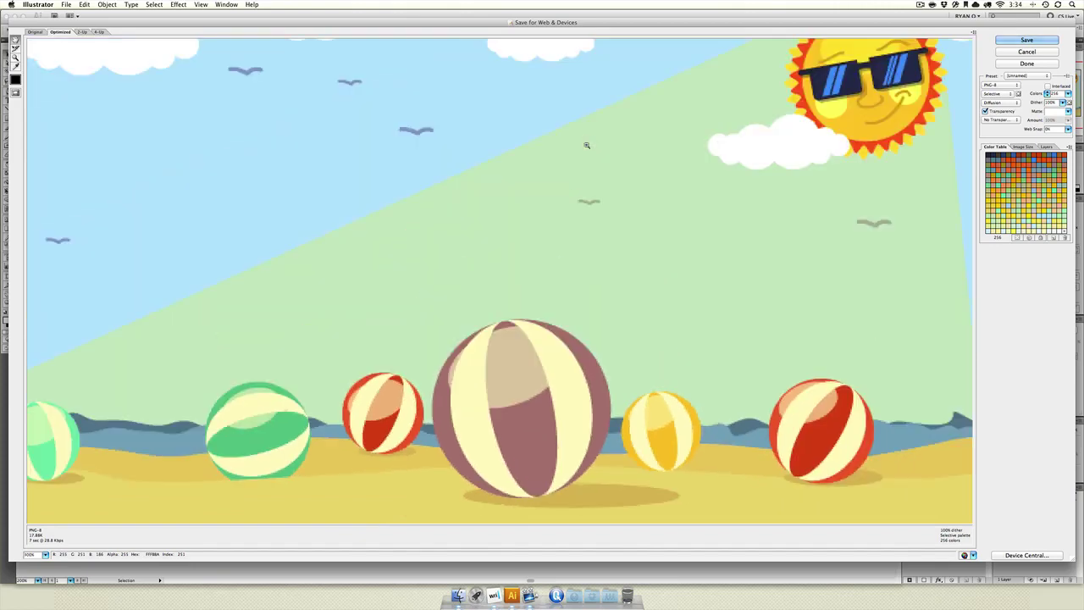
{"action": "left_click", "coordinate": [585, 146], "text": "alt"}
{"action": "left_click", "coordinate": [586, 146], "text": "alt"}
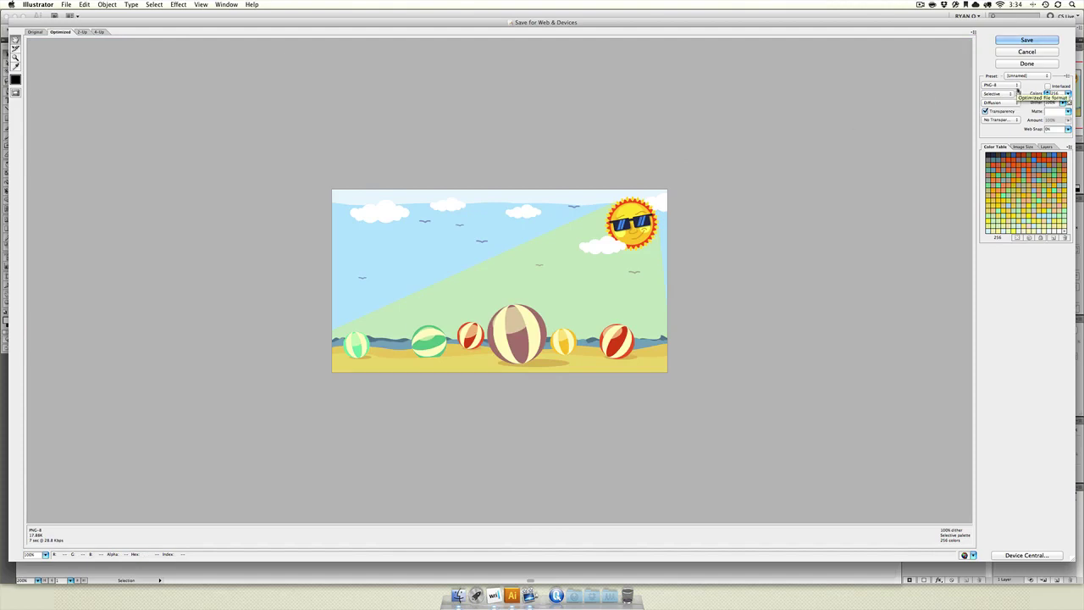
Switch the web export format from PNG-8 to JPEG and magnify the beach balls
{"action": "left_click", "coordinate": [1008, 86]}
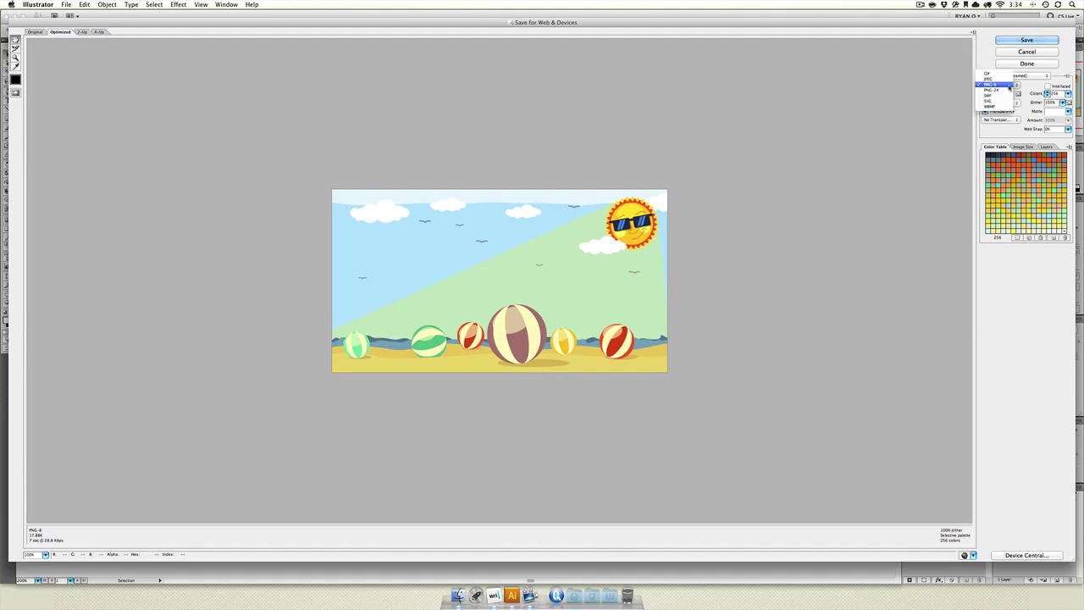
{"action": "left_click", "coordinate": [1007, 79]}
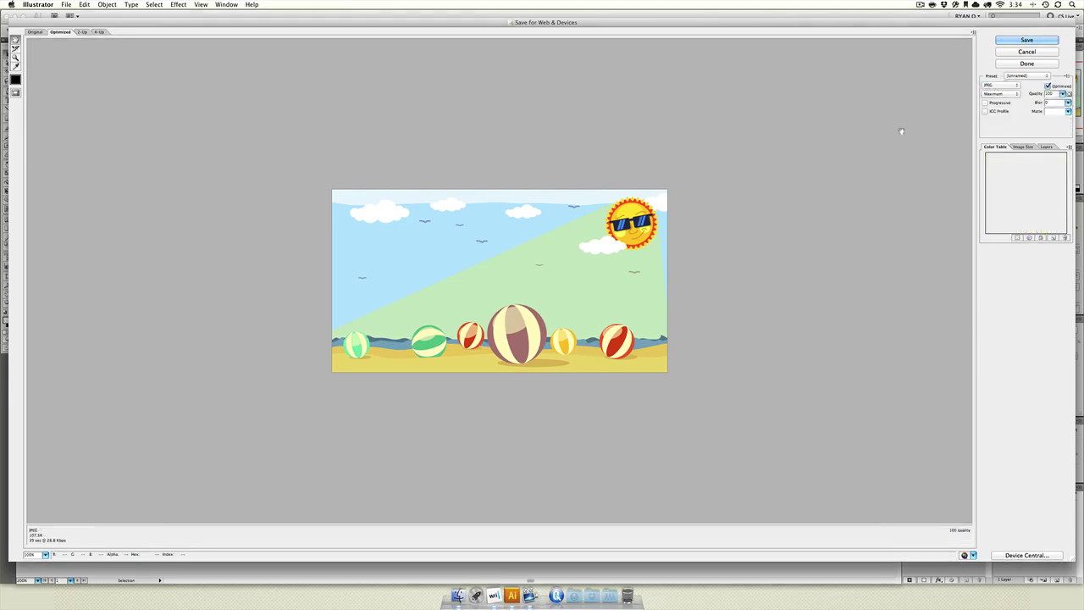
{"action": "left_click_drag", "start_coordinate": [899, 133], "coordinate": [552, 214]}
{"action": "scroll", "coordinate": [551, 214], "scroll_direction": "right", "scroll_amount": 5}
{"action": "scroll", "coordinate": [551, 214], "scroll_direction": "down", "scroll_amount": 1}
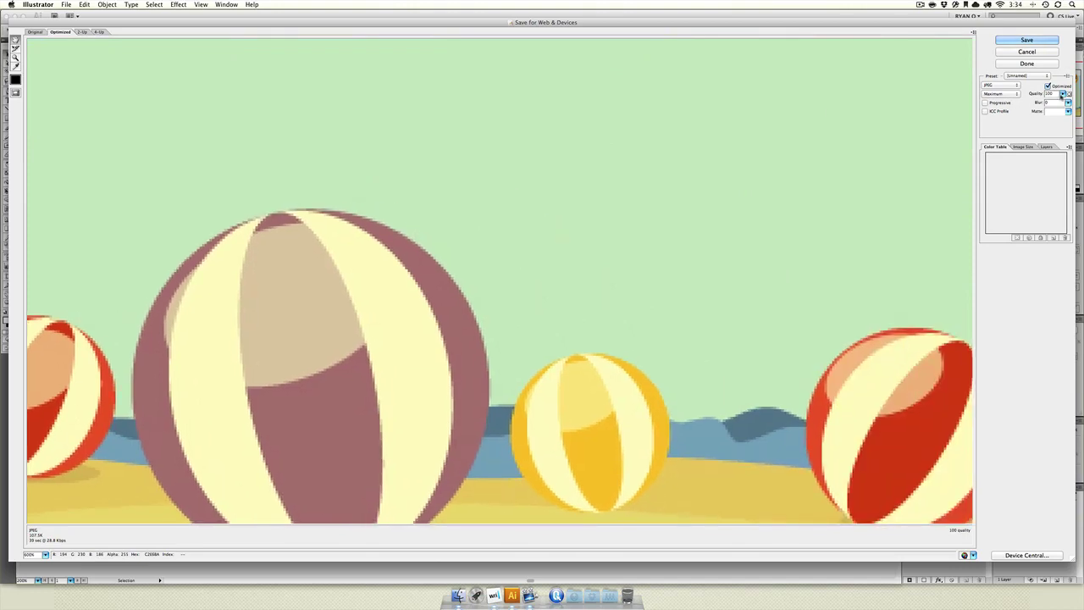
Lower the JPEG quality to Low, quality 11, and zoom the preview back out
{"action": "left_click", "coordinate": [1061, 94]}
{"action": "left_click_drag", "start_coordinate": [1044, 102], "coordinate": [1026, 102]}
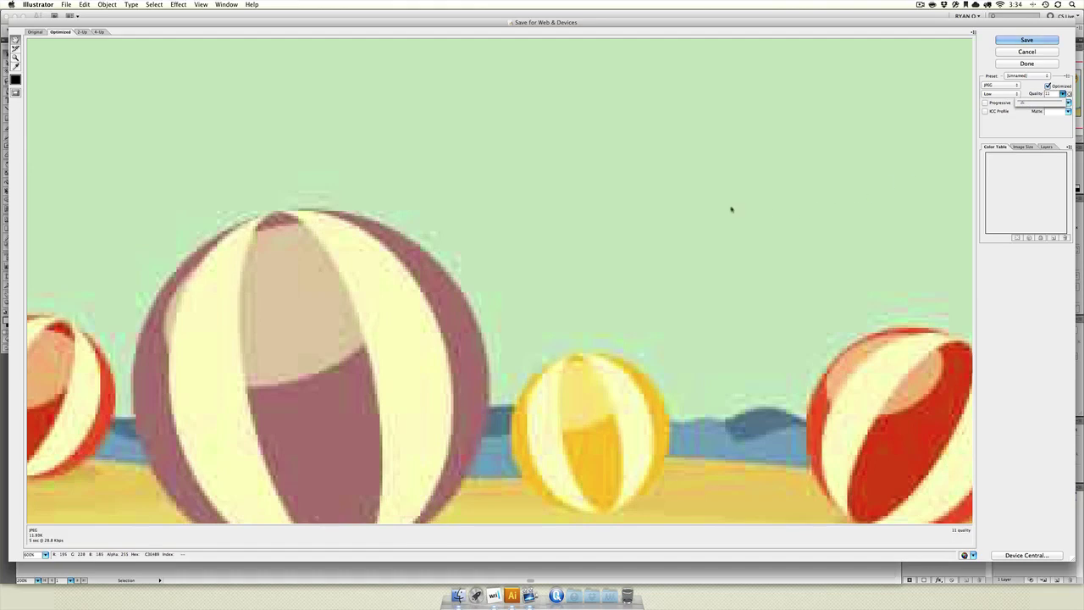
{"action": "key", "text": "super+minus"}
{"action": "key", "text": "super+minus"}
{"action": "key", "text": "super+minus"}
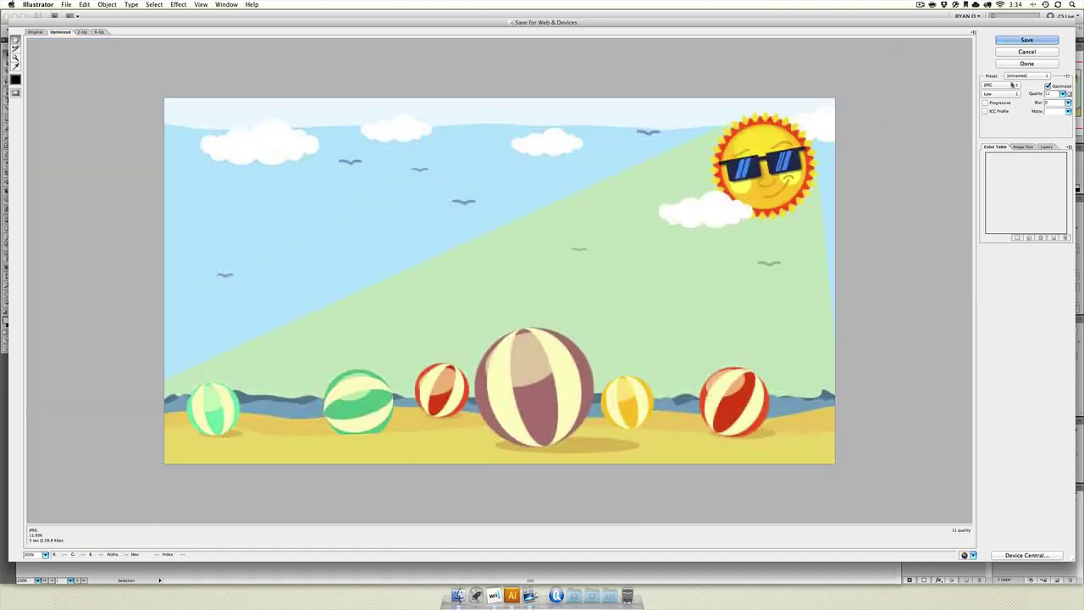
Try the SVG and then the SWF export formats
{"action": "left_click", "coordinate": [1009, 86]}
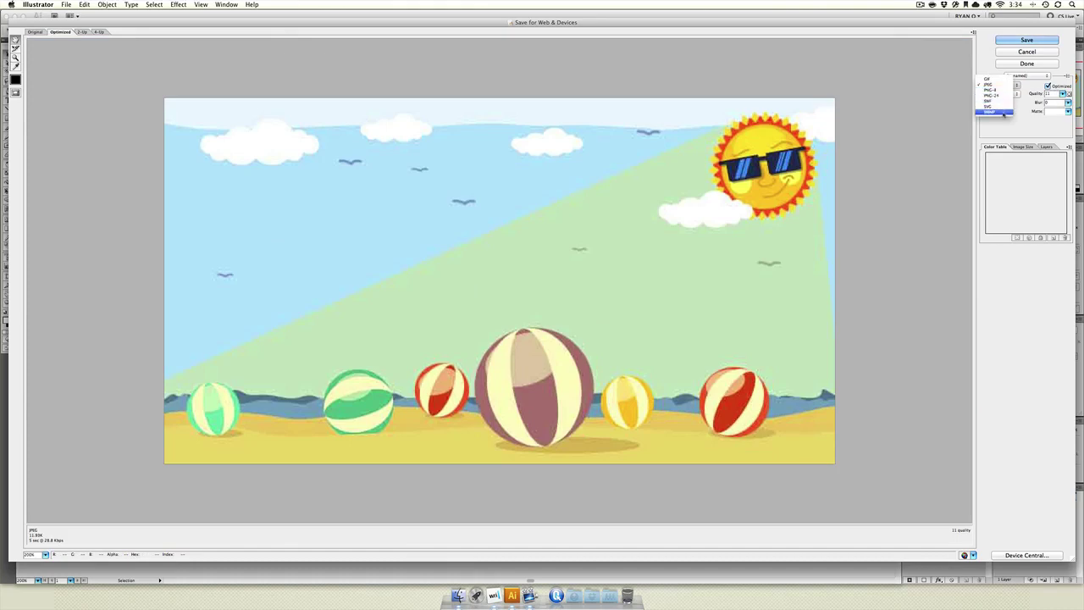
{"action": "left_click", "coordinate": [1003, 107]}
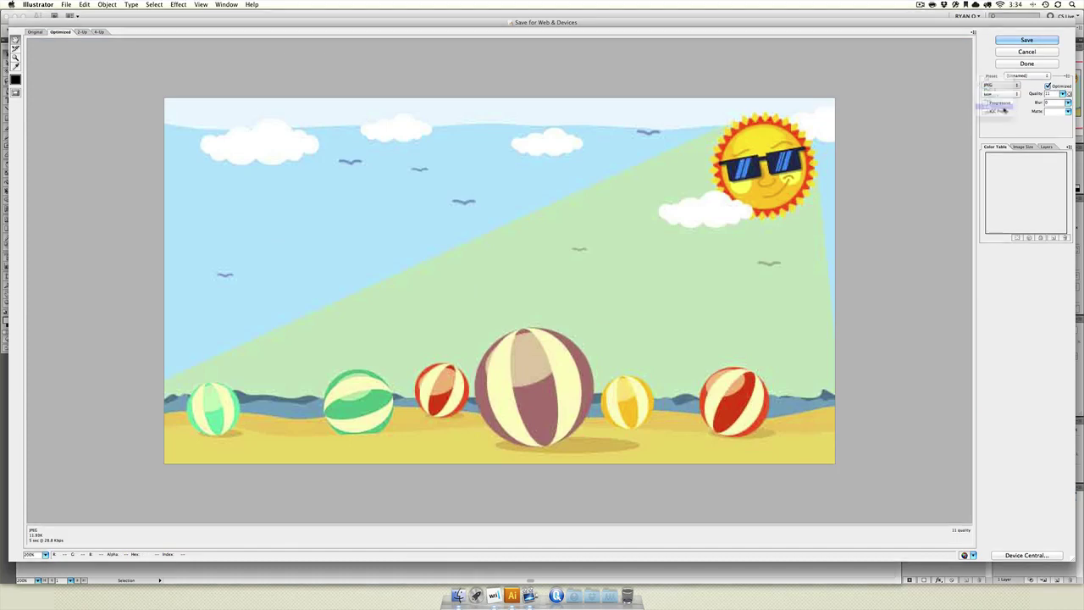
{"action": "left_click", "coordinate": [1009, 87]}
{"action": "left_click", "coordinate": [1006, 78]}
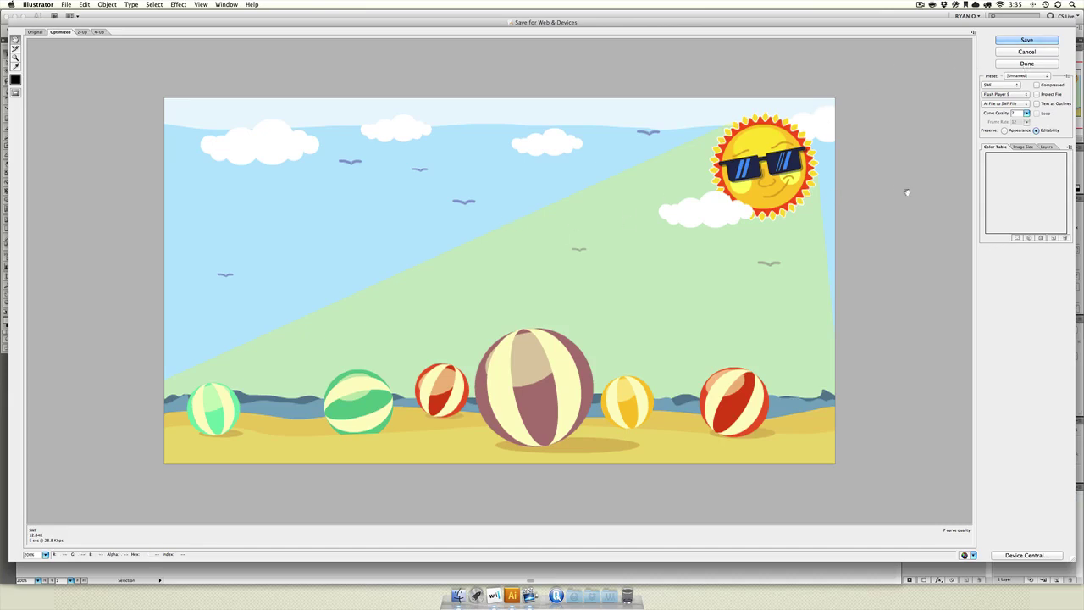
Try GIF, then settle on PNG-24 and view the preview at half size
{"action": "left_click", "coordinate": [1007, 86]}
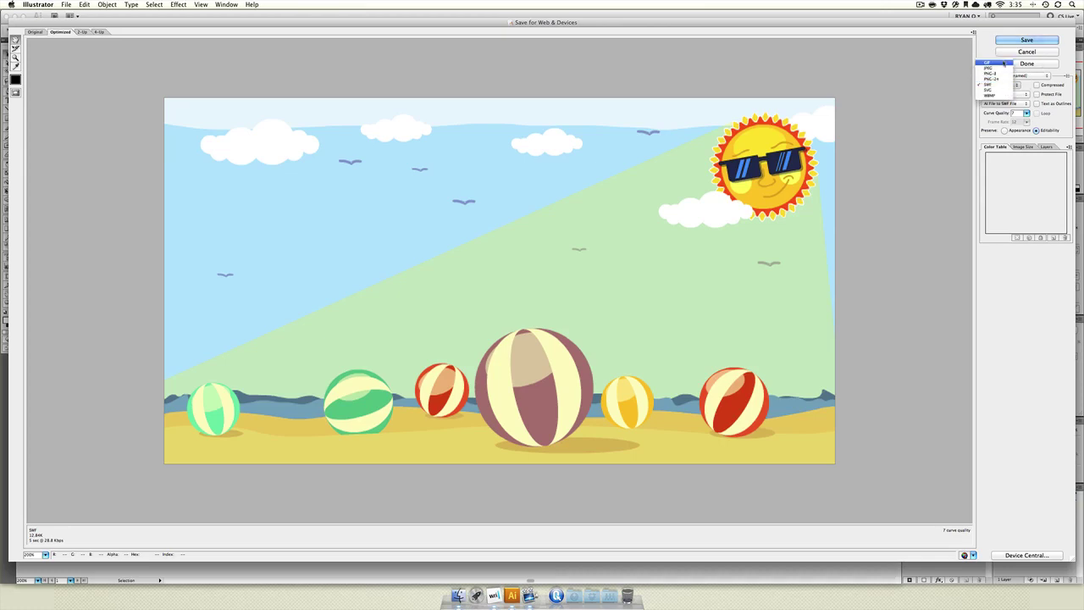
{"action": "left_click", "coordinate": [1004, 63]}
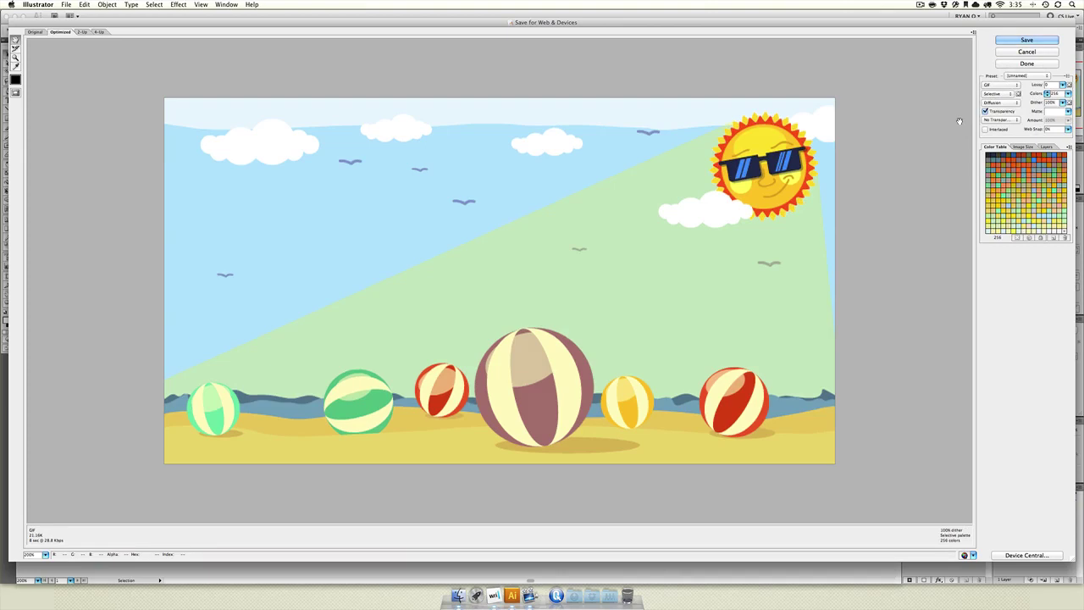
{"action": "left_click", "coordinate": [1006, 85]}
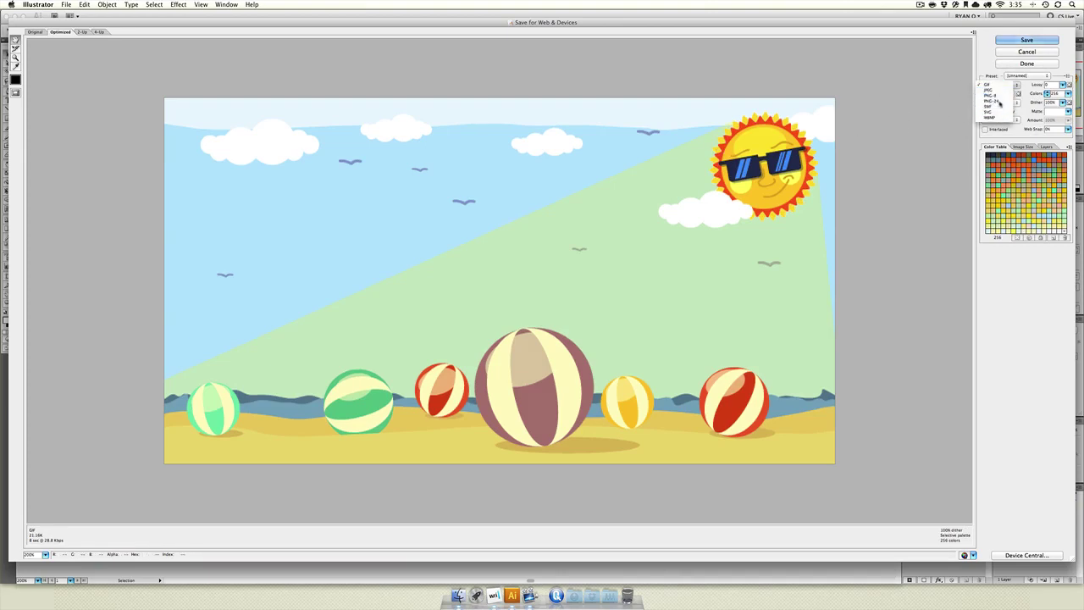
{"action": "left_click", "coordinate": [999, 102]}
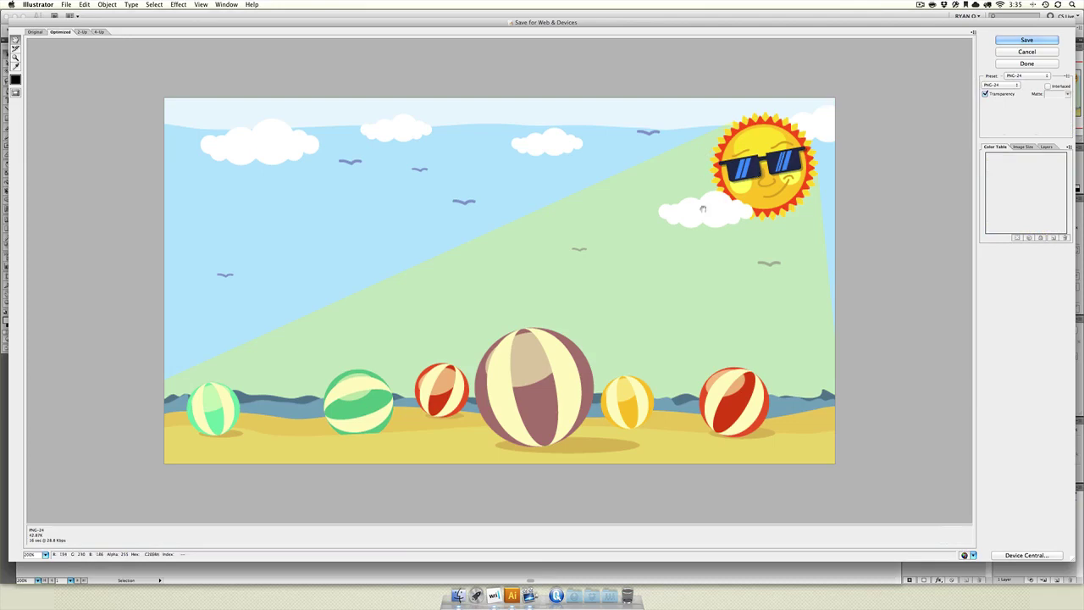
{"action": "left_click", "coordinate": [702, 233]}
{"action": "left_click", "coordinate": [702, 232], "text": "alt"}
{"action": "left_click", "coordinate": [702, 233], "text": "alt"}
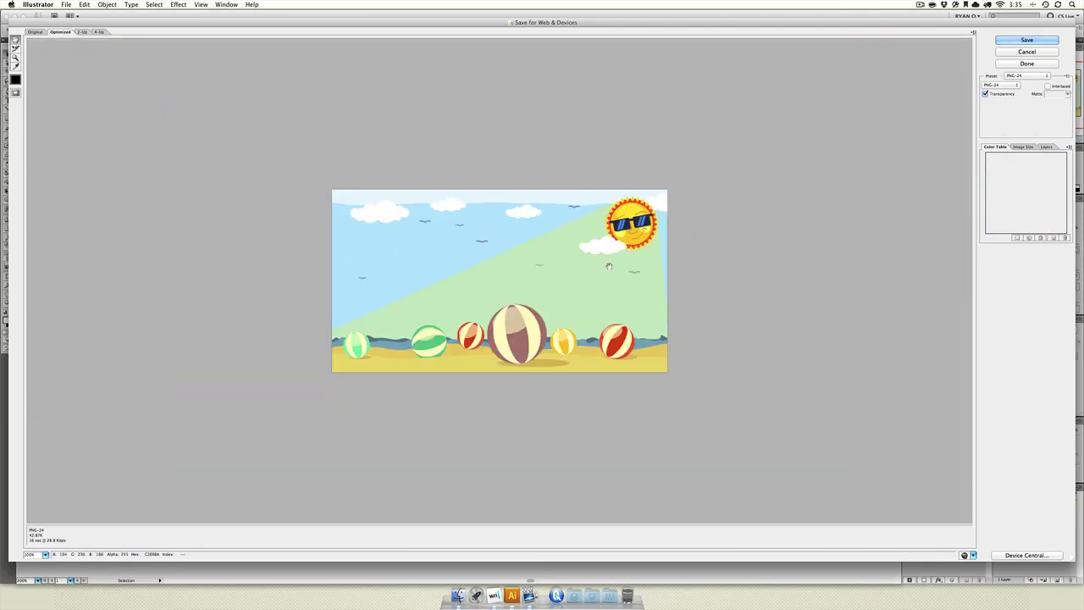
Resize the PNG-24 export to 400 percent, making it 3168 × 1728 pixels
{"action": "left_click", "coordinate": [1027, 147]}
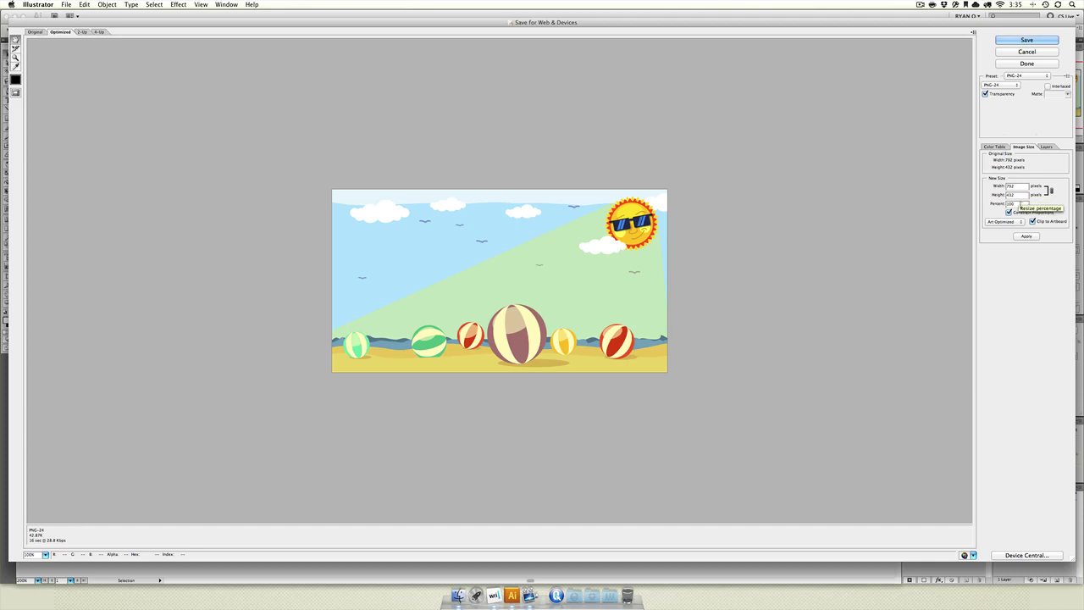
{"action": "double_click", "coordinate": [1008, 204]}
{"action": "type", "text": "400"}
{"action": "left_click", "coordinate": [1024, 236]}
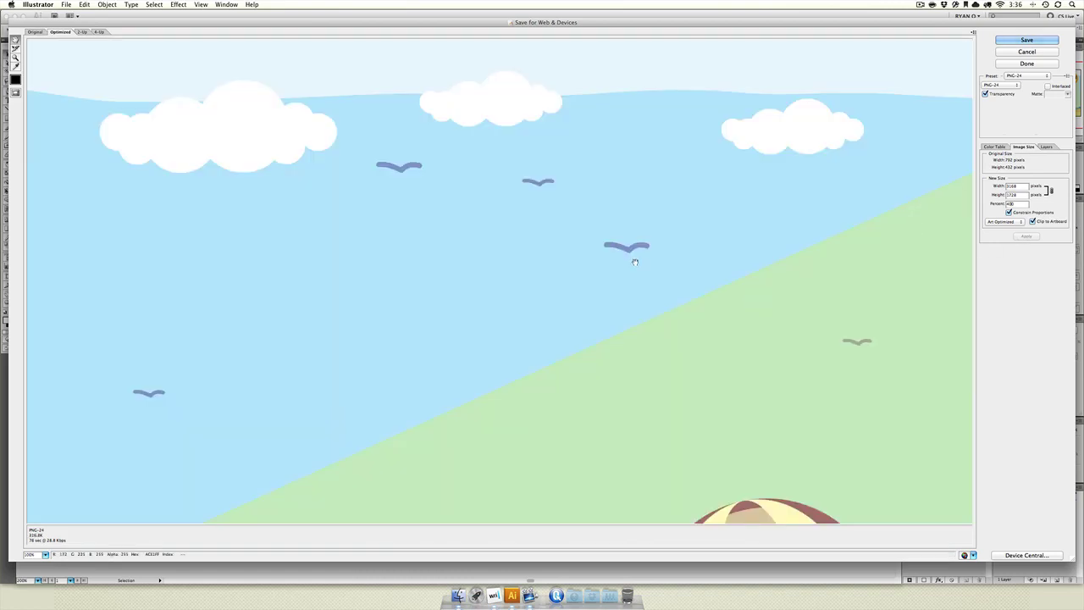
{"action": "scroll", "coordinate": [525, 169], "scroll_direction": "down", "scroll_amount": 5}
{"action": "scroll", "coordinate": [522, 169], "scroll_direction": "down", "scroll_amount": 8}
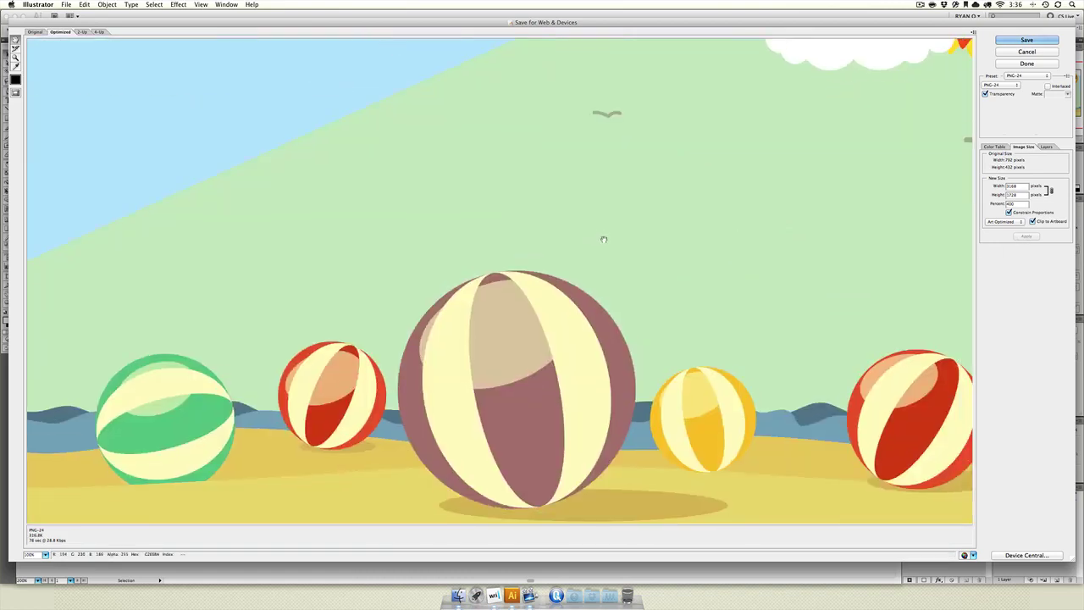
{"action": "scroll", "coordinate": [585, 212], "scroll_direction": "right", "scroll_amount": 3}
{"action": "scroll", "coordinate": [366, 232], "scroll_direction": "up", "scroll_amount": 5}
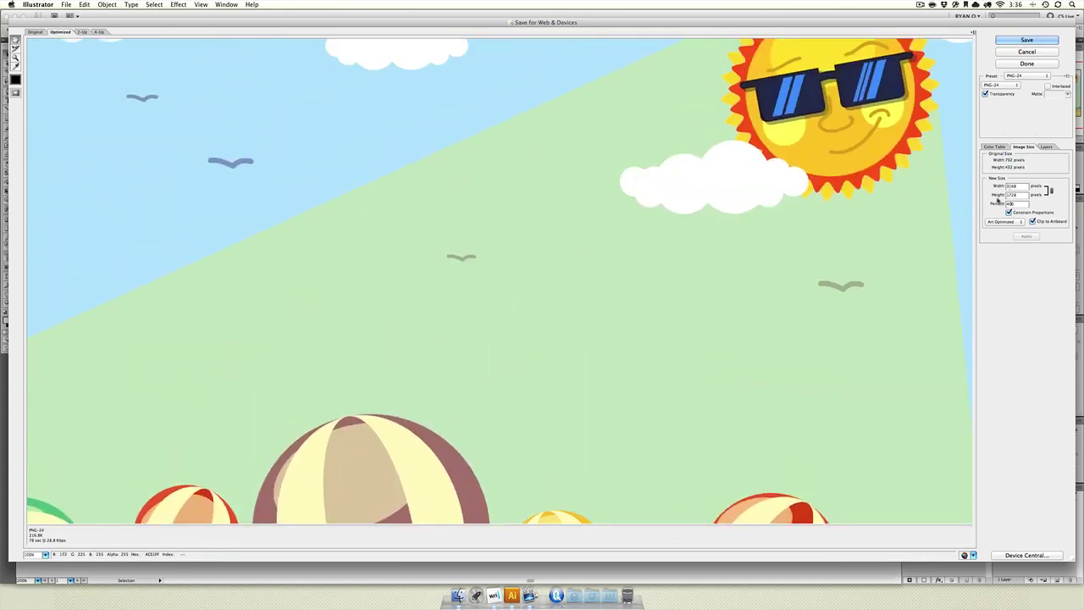
{"action": "scroll", "coordinate": [658, 123], "scroll_direction": "down", "scroll_amount": 3}
{"action": "scroll", "coordinate": [658, 123], "scroll_direction": "left", "scroll_amount": 3}
{"action": "scroll", "coordinate": [658, 123], "scroll_direction": "down", "scroll_amount": 3}
{"action": "scroll", "coordinate": [658, 123], "scroll_direction": "left", "scroll_amount": 5}
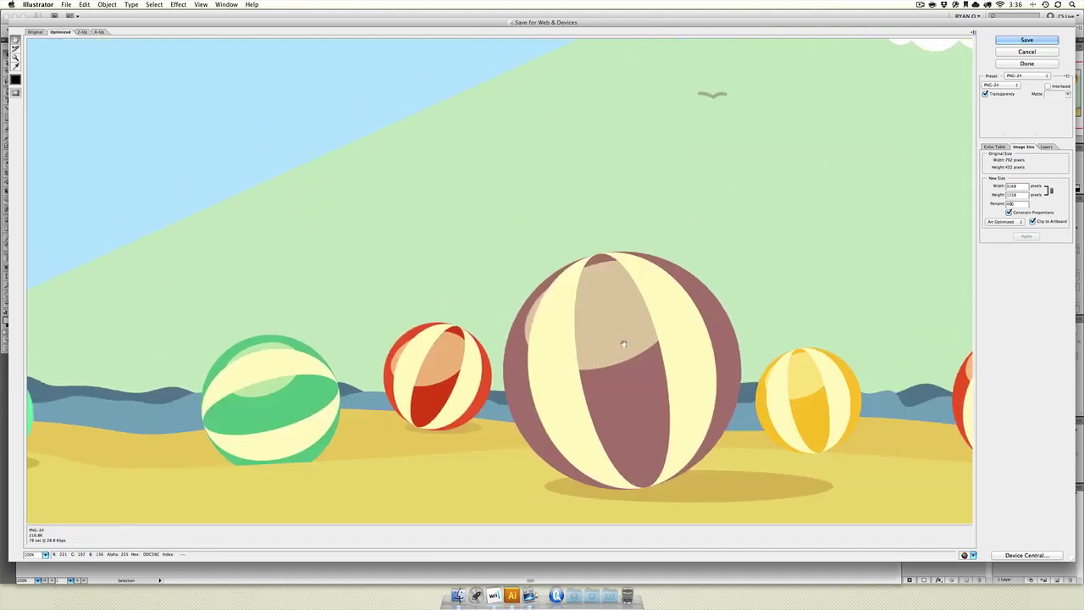
Zoom in closely on the big ball's top edge to inspect its smoothness
{"action": "left_click_drag", "start_coordinate": [624, 341], "coordinate": [539, 308]}
{"action": "left_click", "coordinate": [538, 308]}
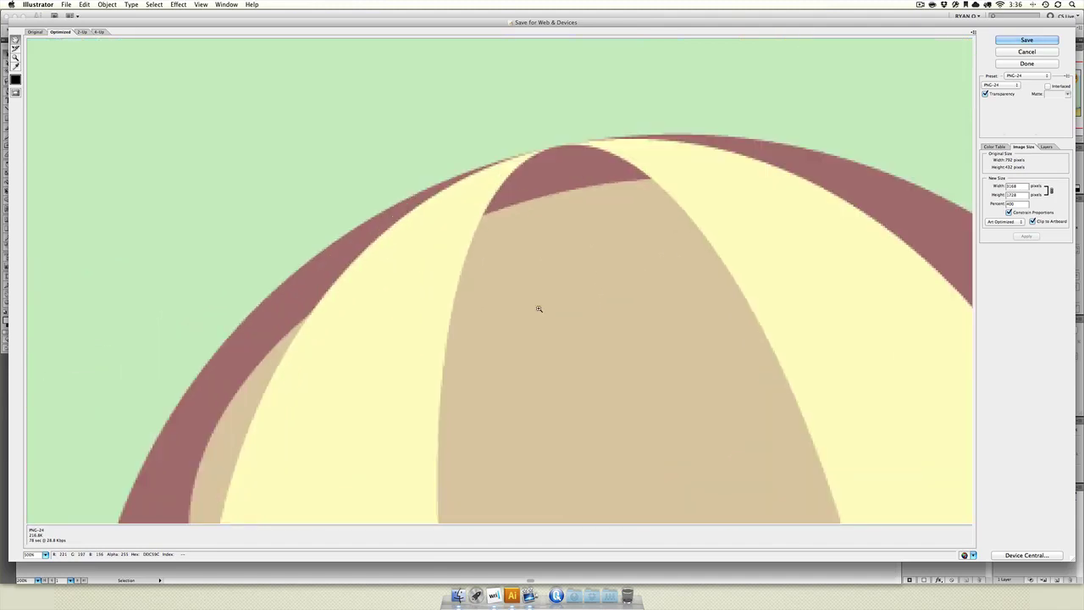
{"action": "left_click", "coordinate": [538, 309]}
{"action": "left_click", "coordinate": [538, 308]}
{"action": "left_click", "coordinate": [433, 198], "text": "alt"}
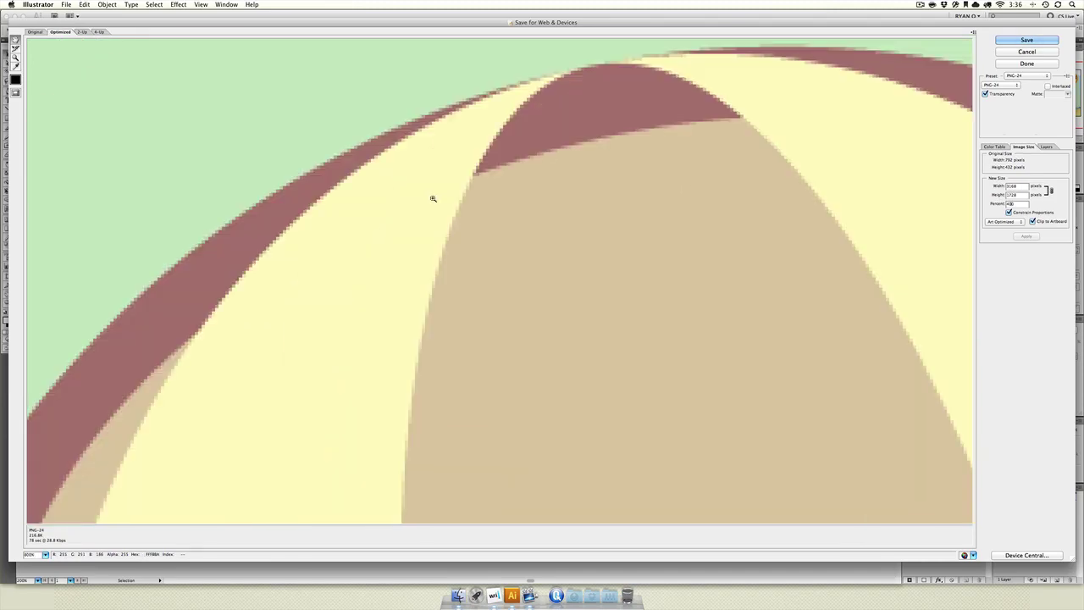
{"action": "scroll", "coordinate": [432, 198], "scroll_direction": "up", "scroll_amount": 4}
Fit the scene, pan around the red ball close-up, then zoom out to the whole image
{"action": "key", "text": "super+0"}
{"action": "key", "text": "super+minus"}
{"action": "key", "text": "super+minus"}
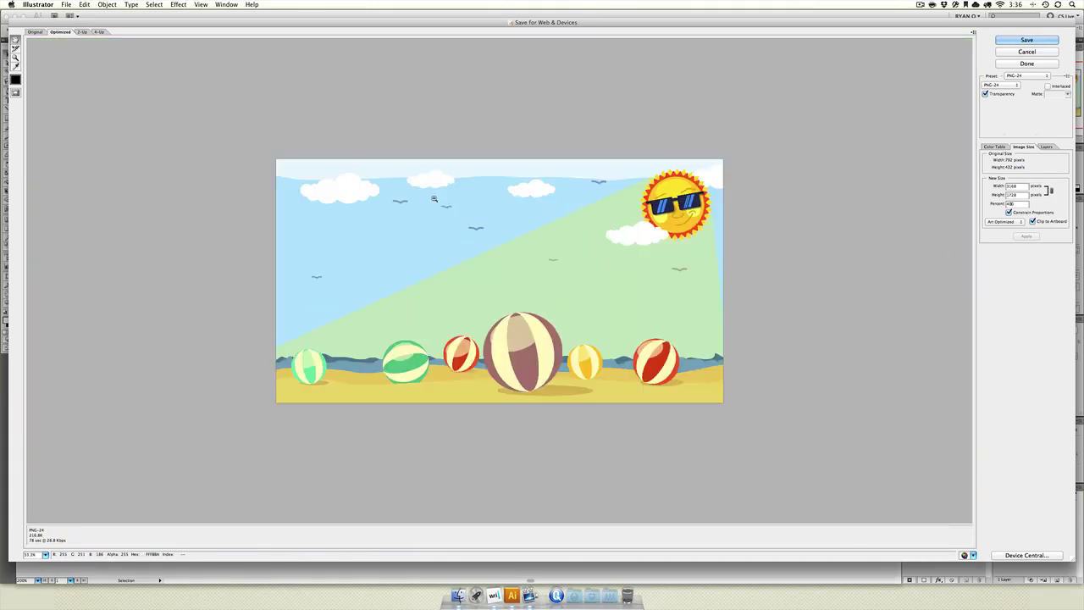
{"action": "key", "text": "super+plus"}
{"action": "key", "text": "super+plus"}
{"action": "key", "text": "super+plus"}
{"action": "key", "text": "super+plus"}
{"action": "key", "text": "super+plus"}
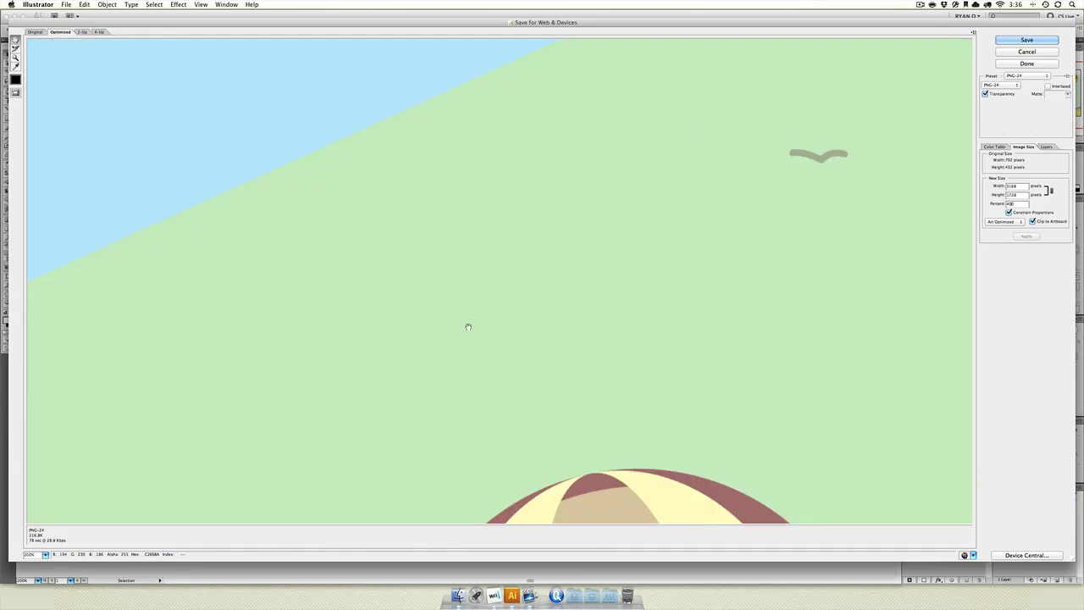
{"action": "scroll", "coordinate": [452, 141], "scroll_direction": "down", "scroll_amount": 5}
{"action": "scroll", "coordinate": [467, 112], "scroll_direction": "left", "scroll_amount": 5}
{"action": "scroll", "coordinate": [466, 113], "scroll_direction": "down", "scroll_amount": 3}
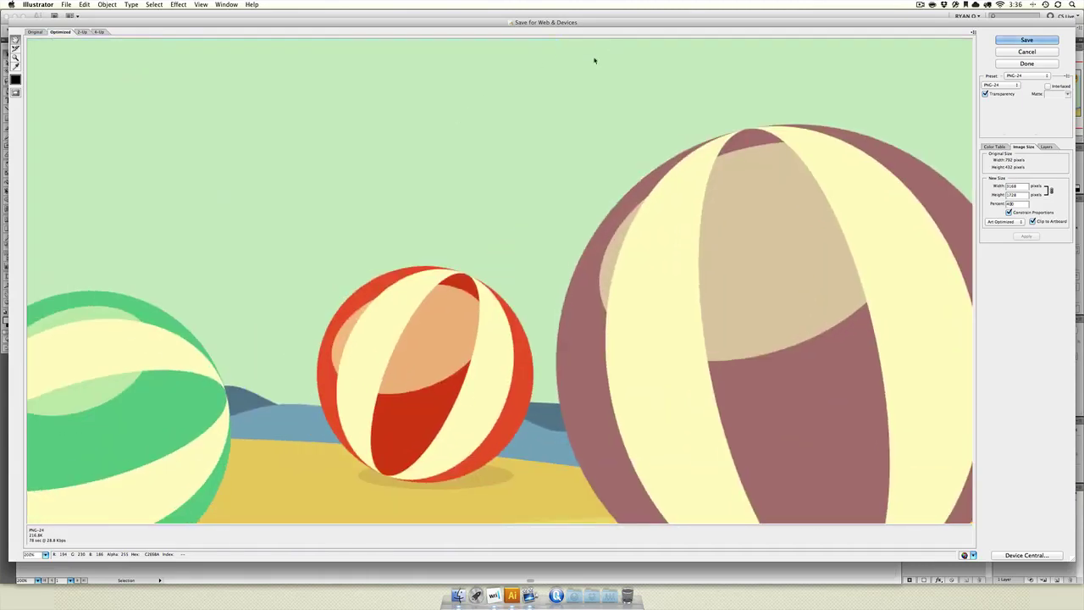
{"action": "scroll", "coordinate": [382, 242], "scroll_direction": "left", "scroll_amount": 3}
{"action": "scroll", "coordinate": [382, 242], "scroll_direction": "down", "scroll_amount": 3}
{"action": "scroll", "coordinate": [543, 150], "scroll_direction": "left", "scroll_amount": 3}
{"action": "scroll", "coordinate": [543, 150], "scroll_direction": "down", "scroll_amount": 1}
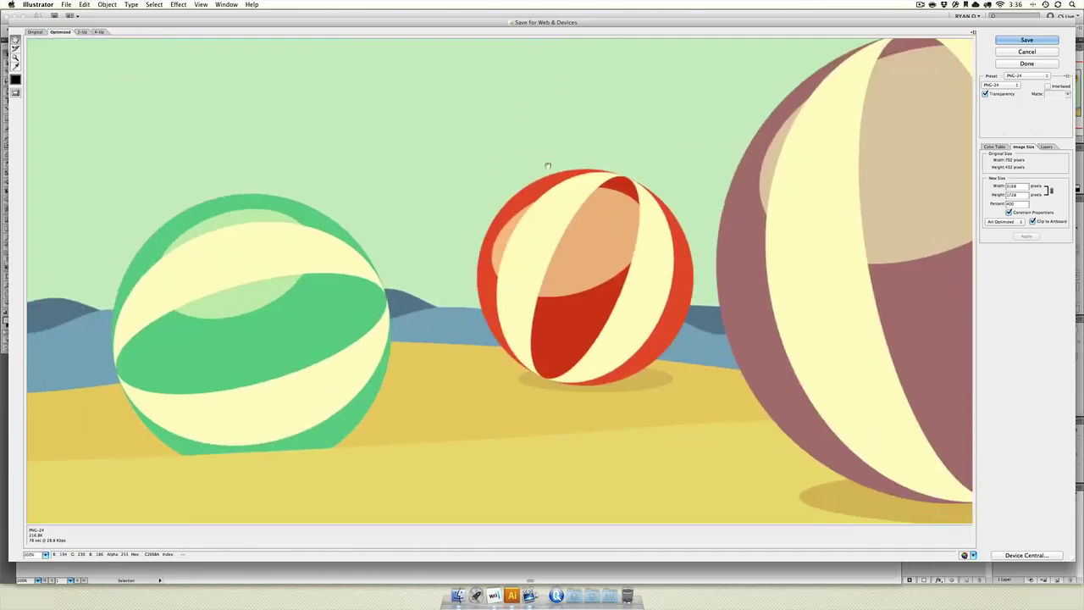
{"action": "scroll", "coordinate": [525, 203], "scroll_direction": "right", "scroll_amount": 3}
{"action": "scroll", "coordinate": [525, 203], "scroll_direction": "up", "scroll_amount": 4}
{"action": "key", "text": "super+minus"}
{"action": "key", "text": "super+minus"}
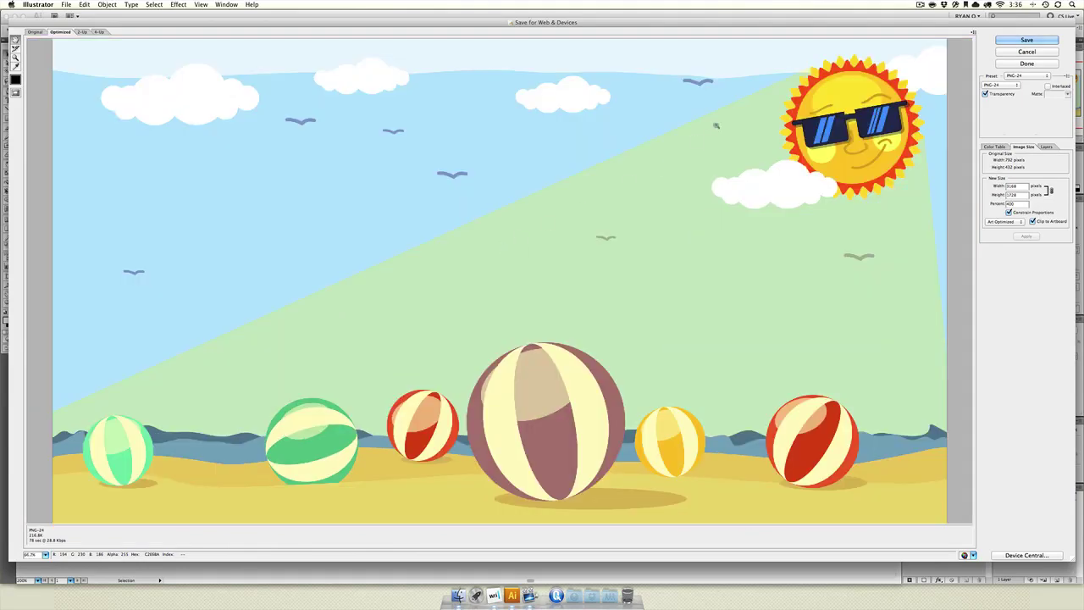
{"action": "key", "text": "super+minus"}
{"action": "key", "text": "super+minus"}
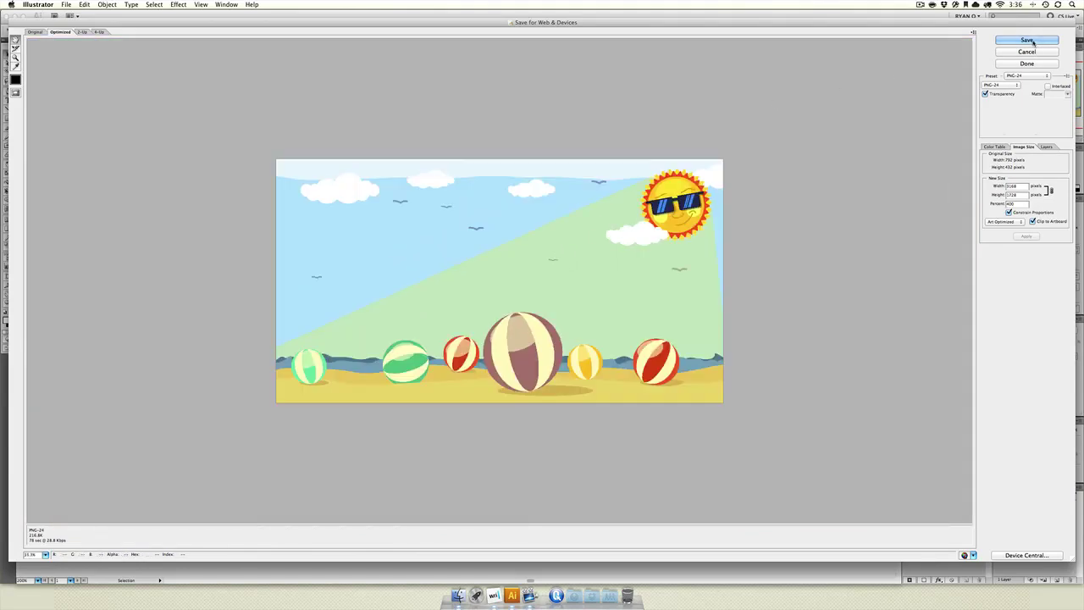
{"action": "left_click", "coordinate": [1027, 63]}
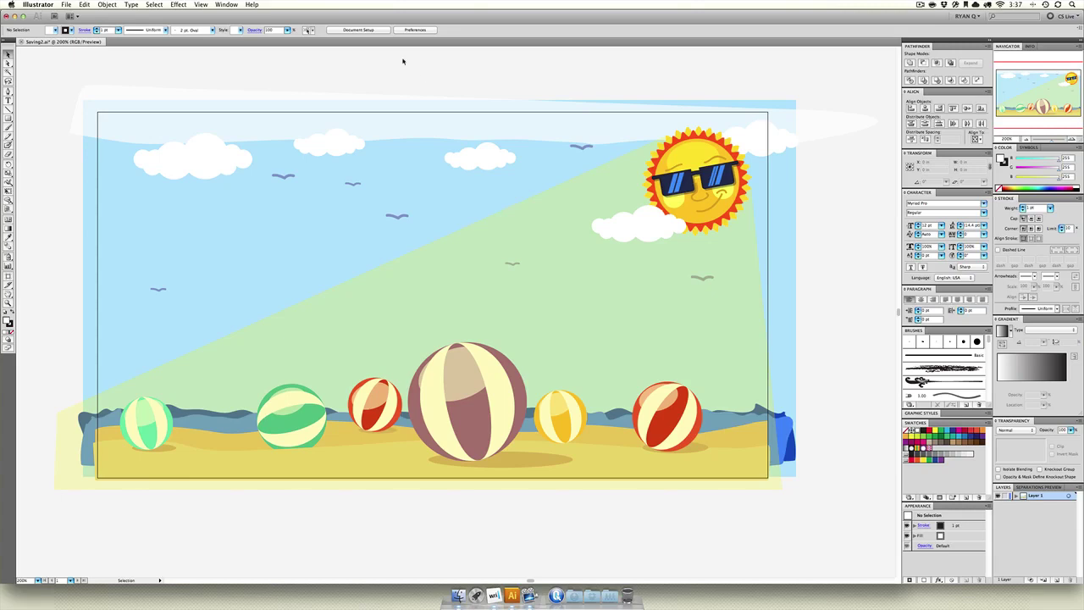
Quit Illustrator with Cmd+Q and choose Don't Save for Saving2.ai
{"action": "key", "text": "super+q"}
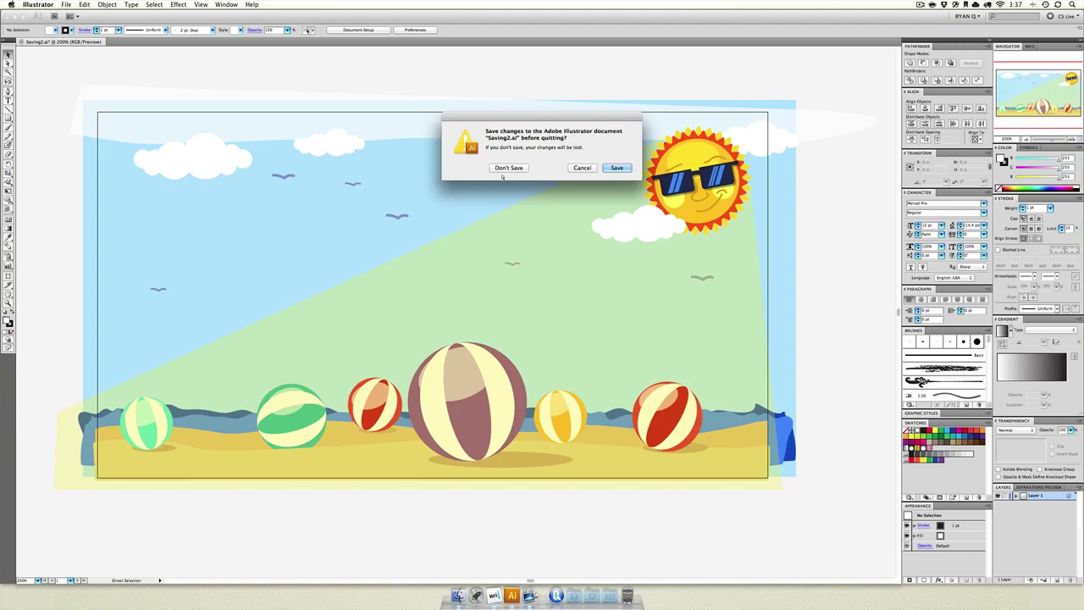
{"action": "left_click", "coordinate": [509, 168]}
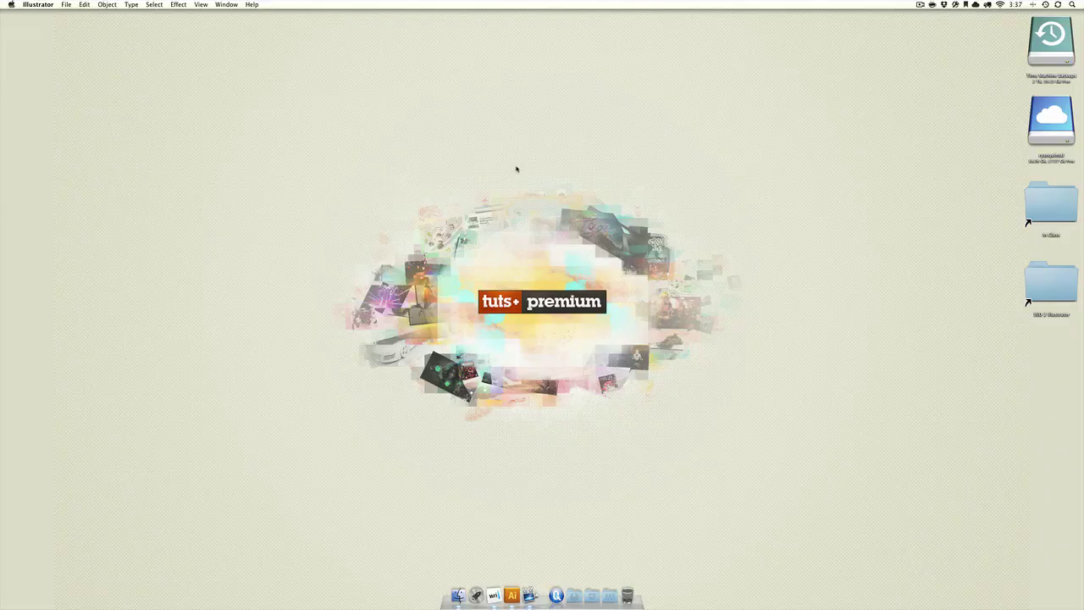